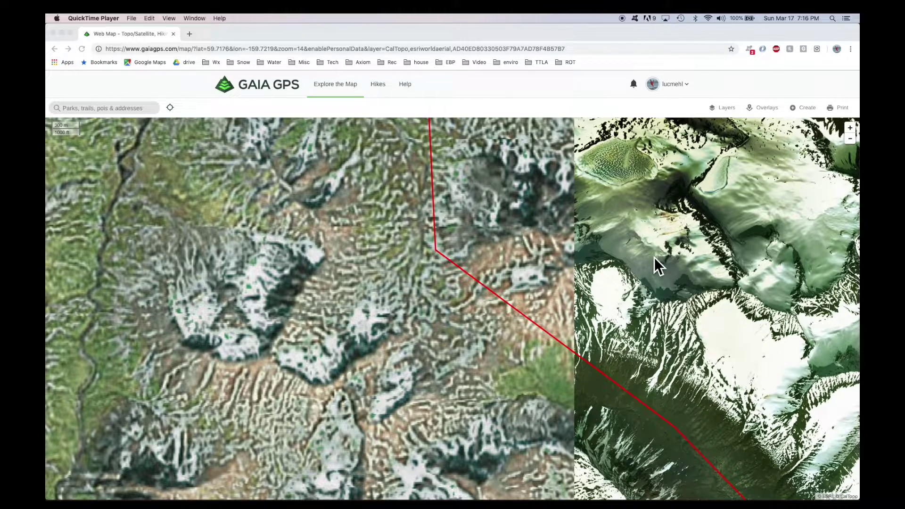
- Pan the split topo/imagery map left and right along the red track, then bring up the layers list
left_click(348, 280)
left_click_drag(344, 284, 171, 215)
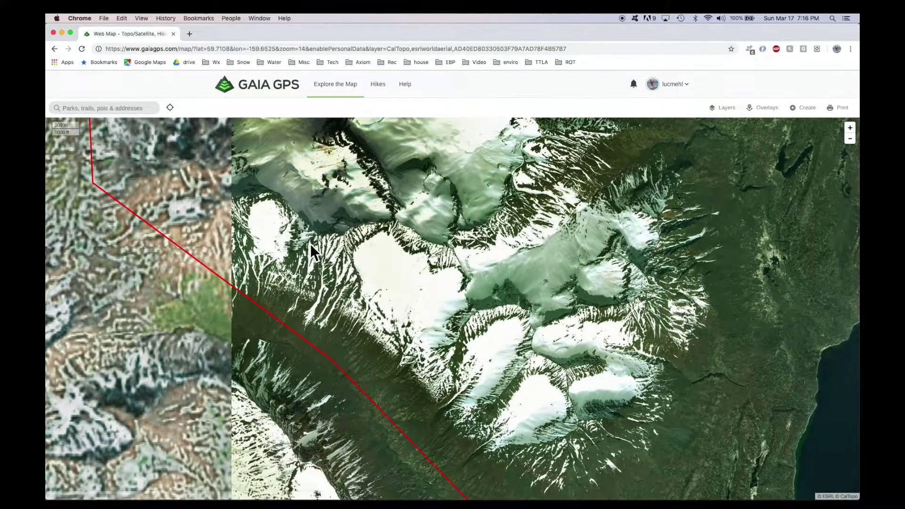
left_click_drag(391, 248, 659, 242)
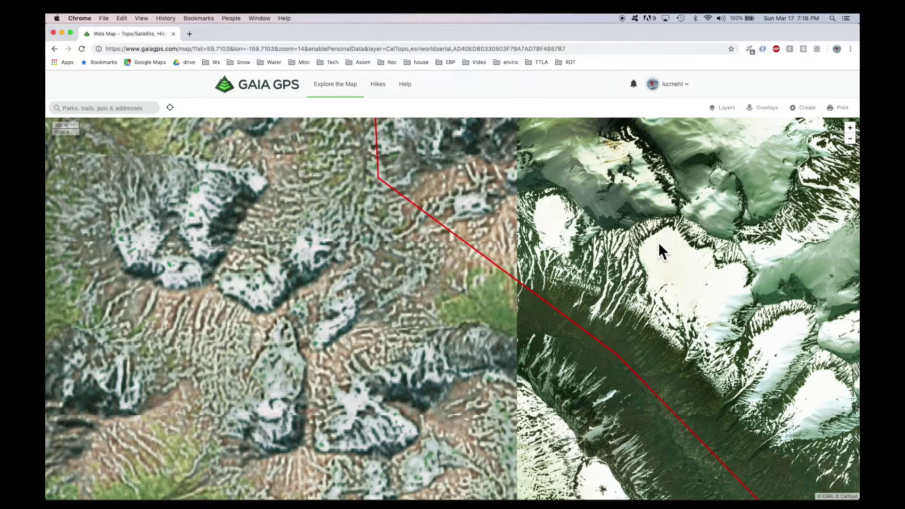
left_click(726, 107)
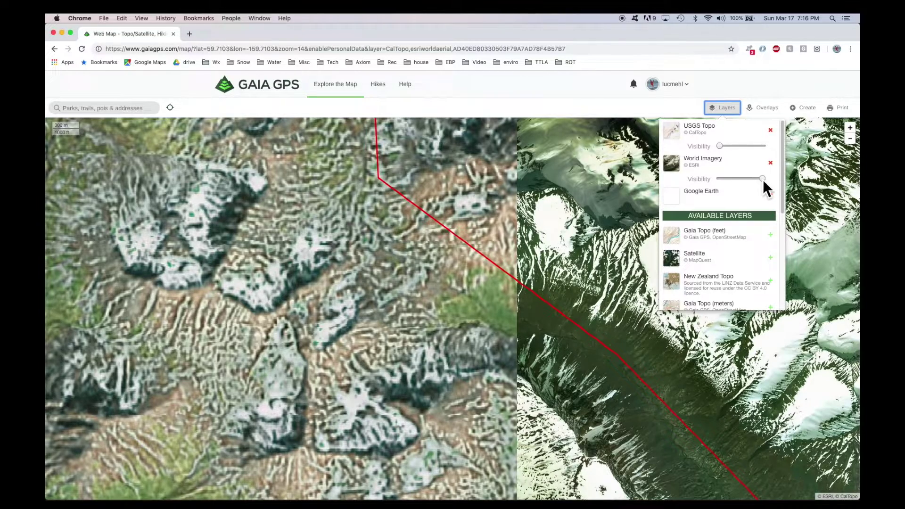
- Fade World Imagery to fully transparent, close the layers list, and pan around the snowy mountains
left_click_drag(764, 179, 697, 180)
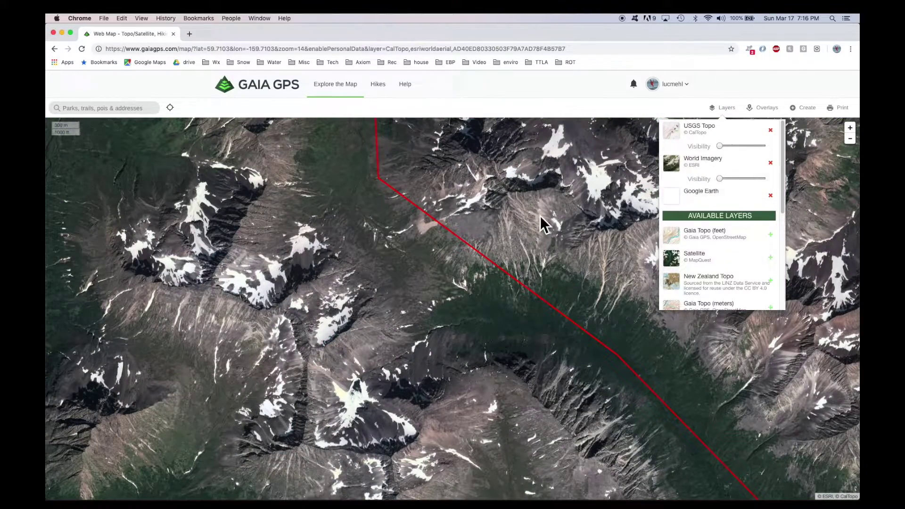
left_click(545, 262)
left_click_drag(392, 244, 392, 313)
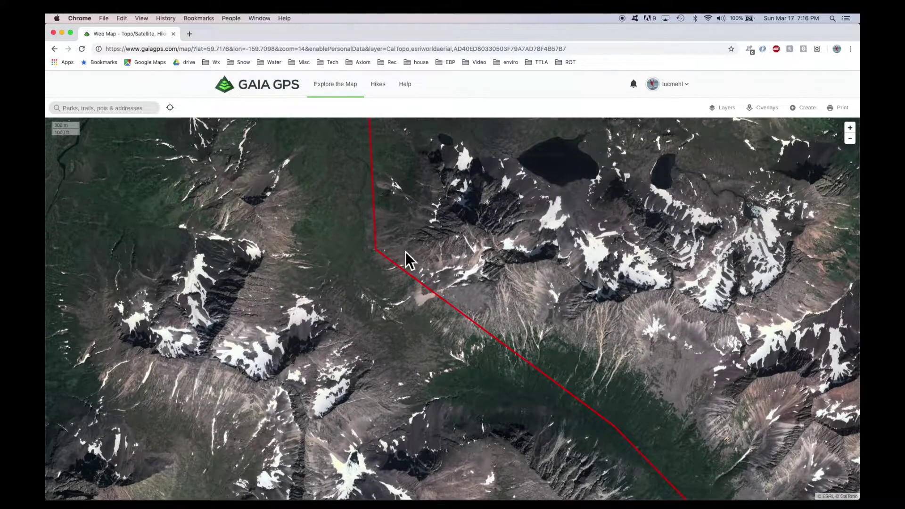
scroll(405, 252, "right", 3)
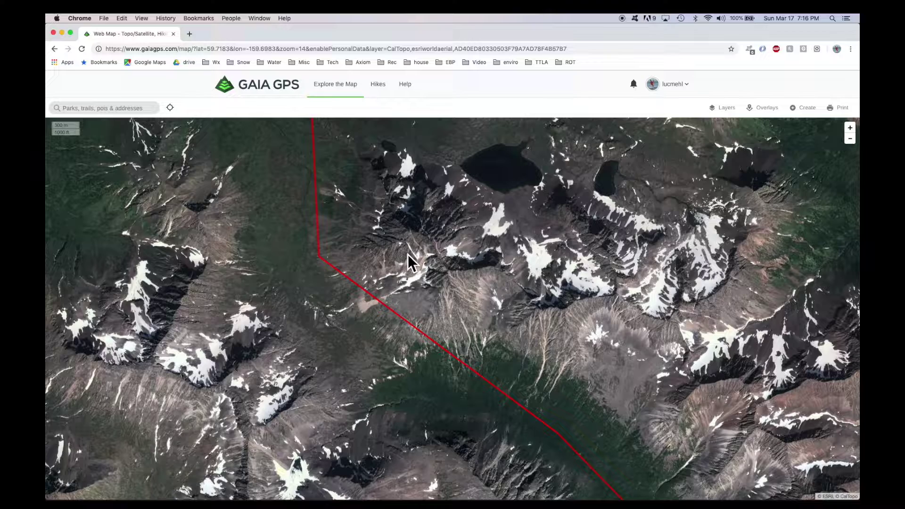
left_click_drag(443, 259, 430, 222)
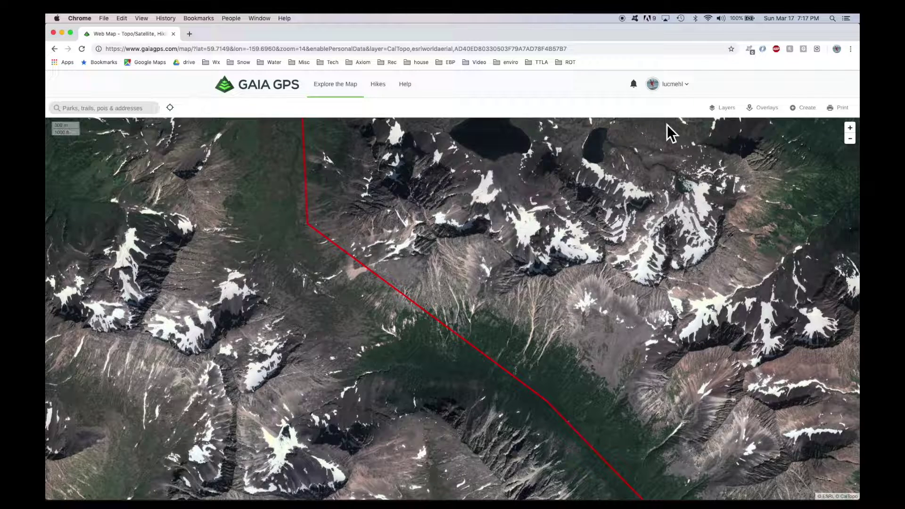
- Go to Map Sources in the account menu and start importing an external map source
left_click(665, 85)
left_click(675, 223)
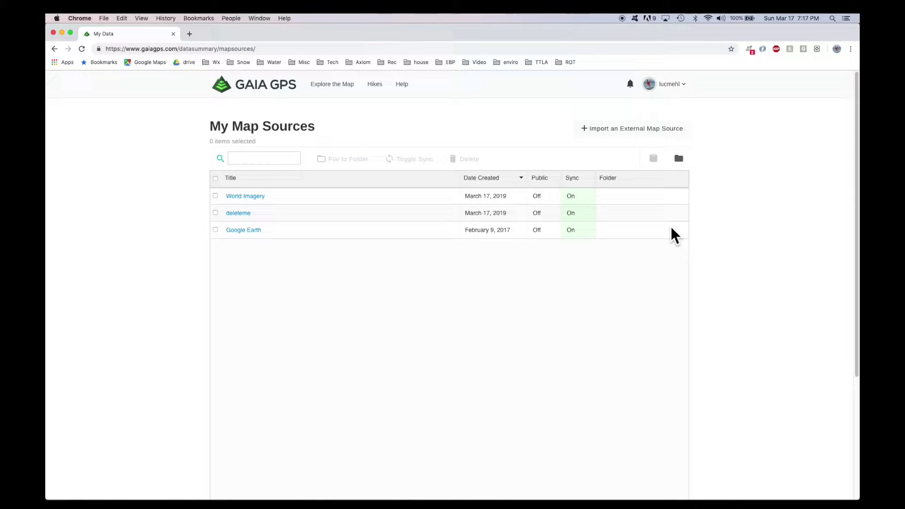
left_click(639, 128)
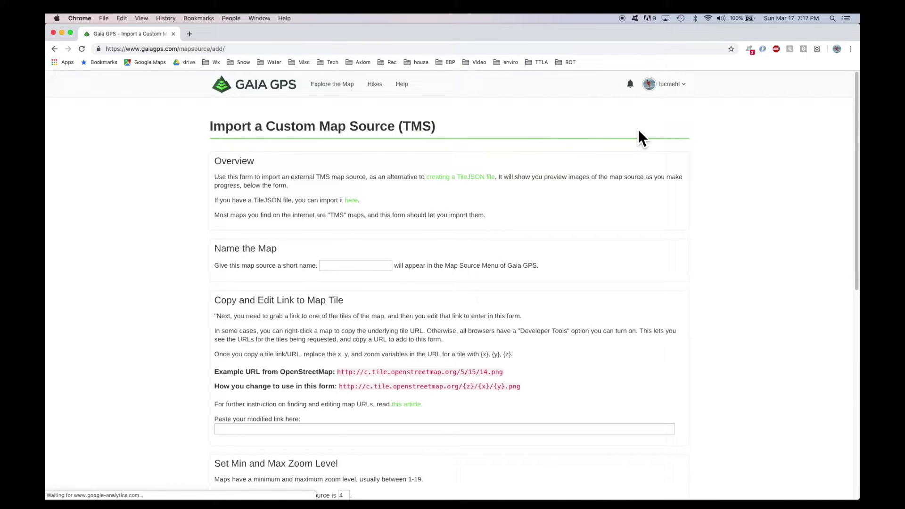
- Name the custom map source 'deleteme2' and scroll down the import form
left_click(352, 269)
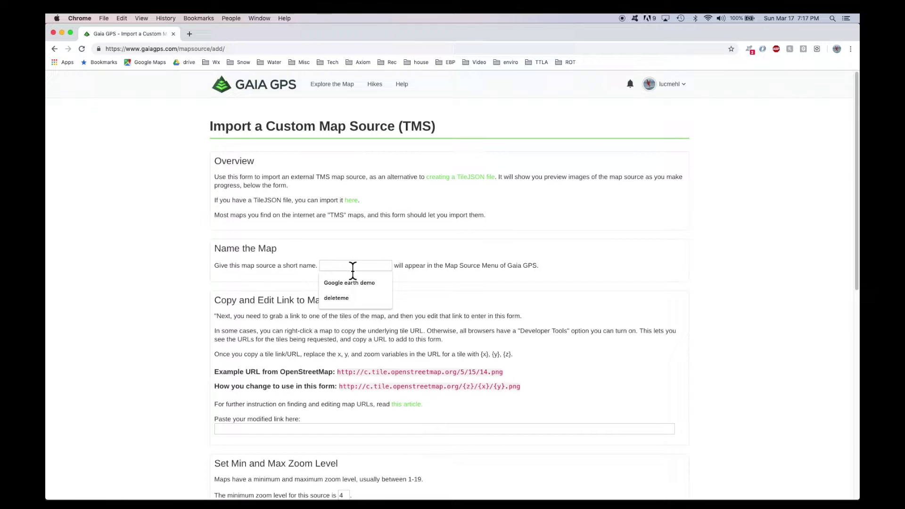
type("deleteme2")
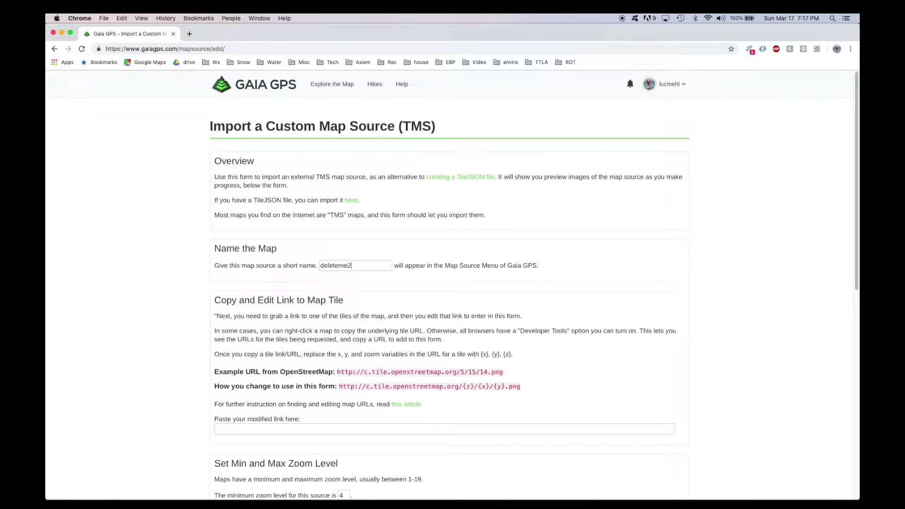
scroll(287, 274, "down", 3)
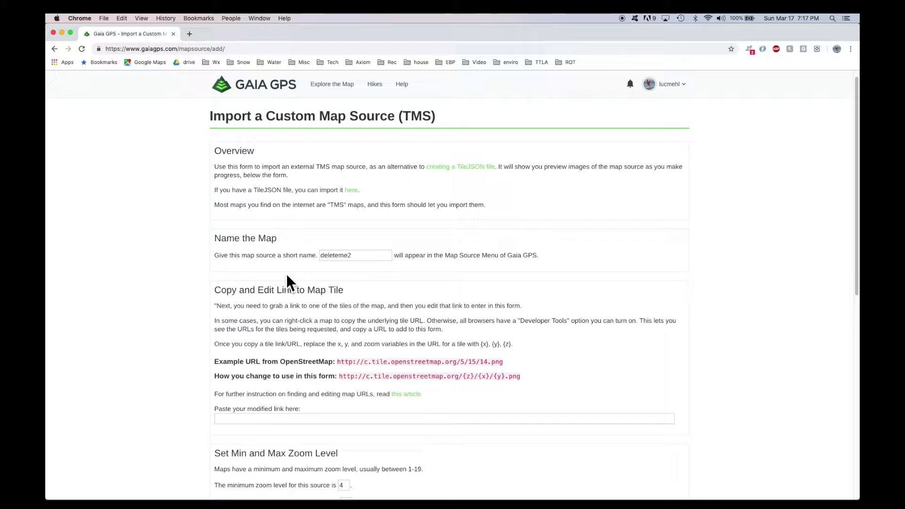
scroll(287, 278, "down", 5)
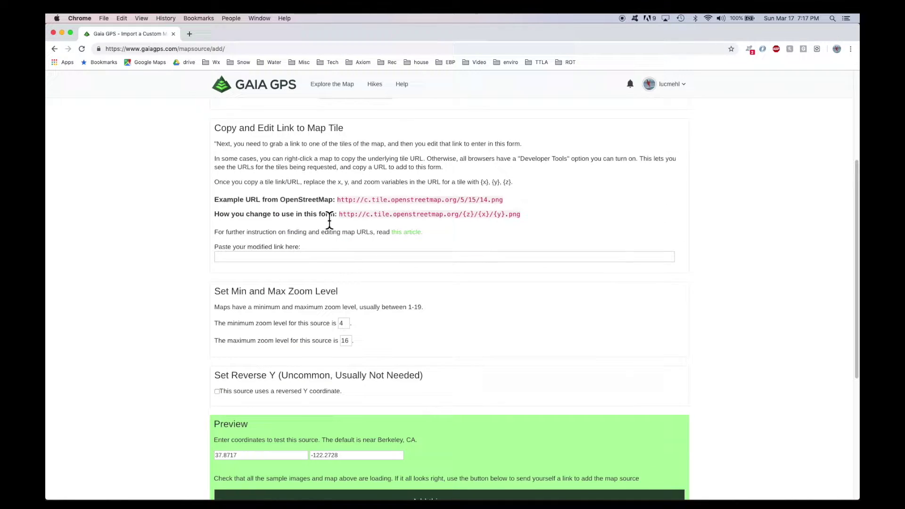
mouse_move(330, 219)
left_mouse_down()
mouse_move(318, 222)
mouse_move(316, 210)
mouse_move(315, 220)
left_mouse_up()
scroll(315, 221, "down", 1)
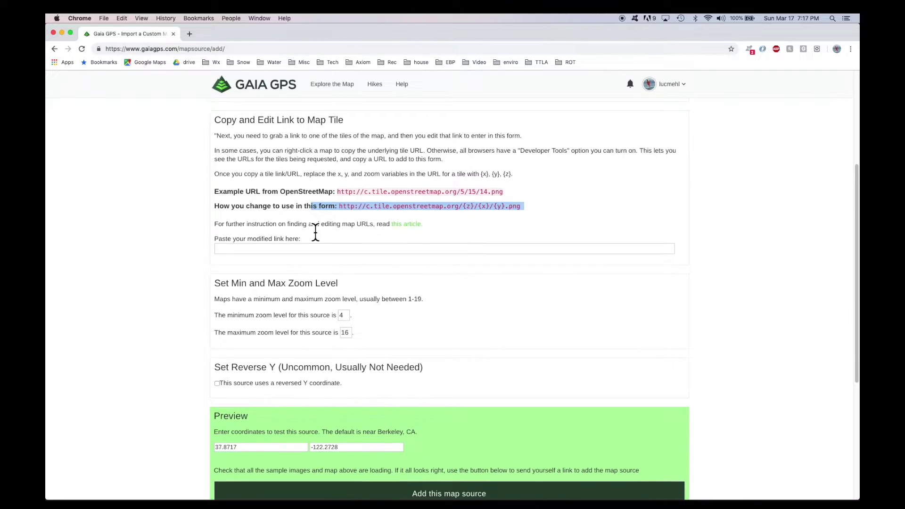
left_click(333, 216)
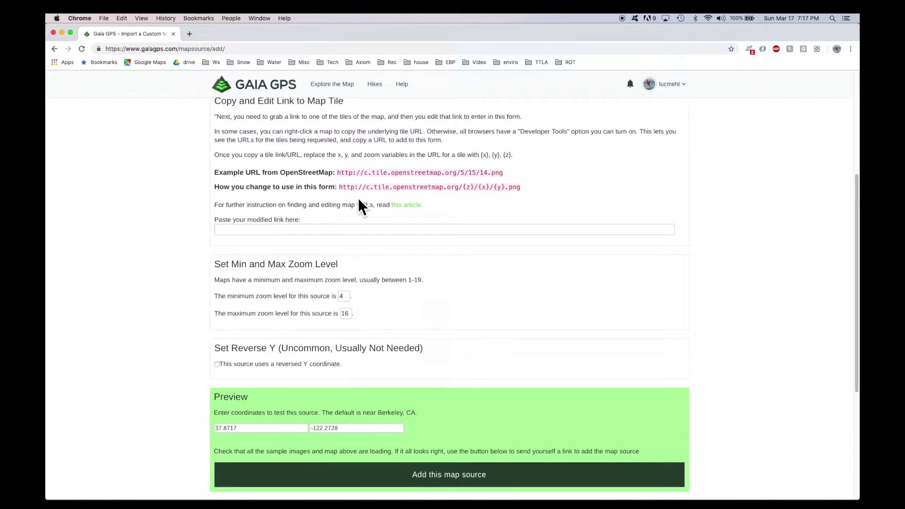
scroll(295, 203, "down", 1)
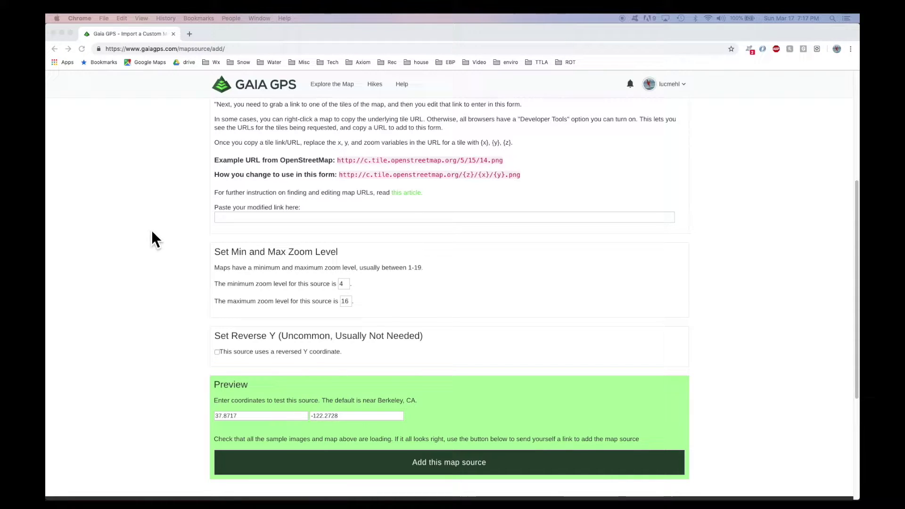
- Paste the Google satellite tile link into the link field and scroll through the preview
left_click(226, 219)
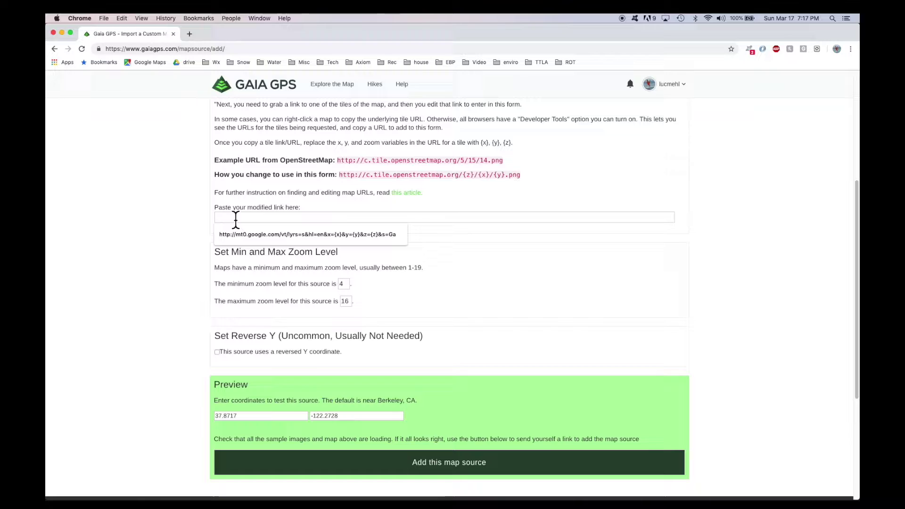
type("http://mt0.google.com/vt/lyrs=s&hl=en&x={x}&y={y}&z={z}&s=Ga")
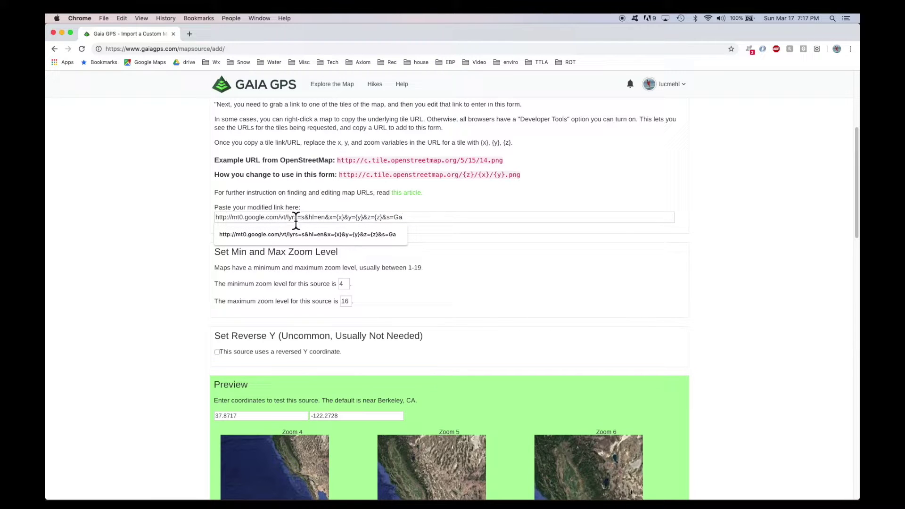
scroll(371, 327, "down", 5)
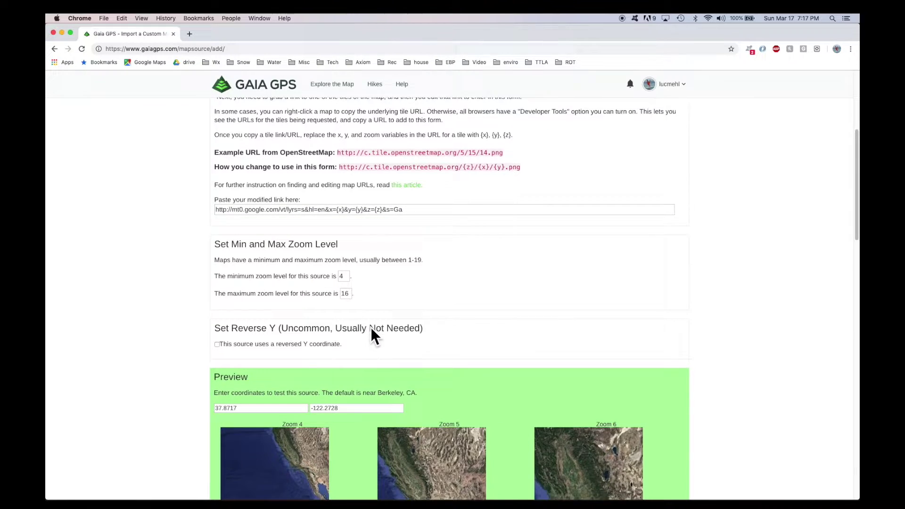
scroll(358, 420, "down", 10)
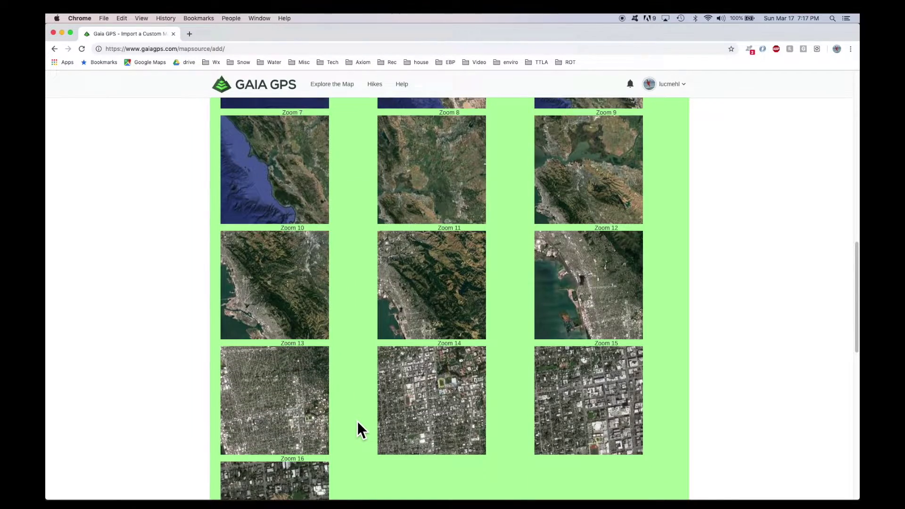
scroll(357, 420, "down", 2)
scroll(358, 420, "up", 8)
scroll(340, 311, "up", 3)
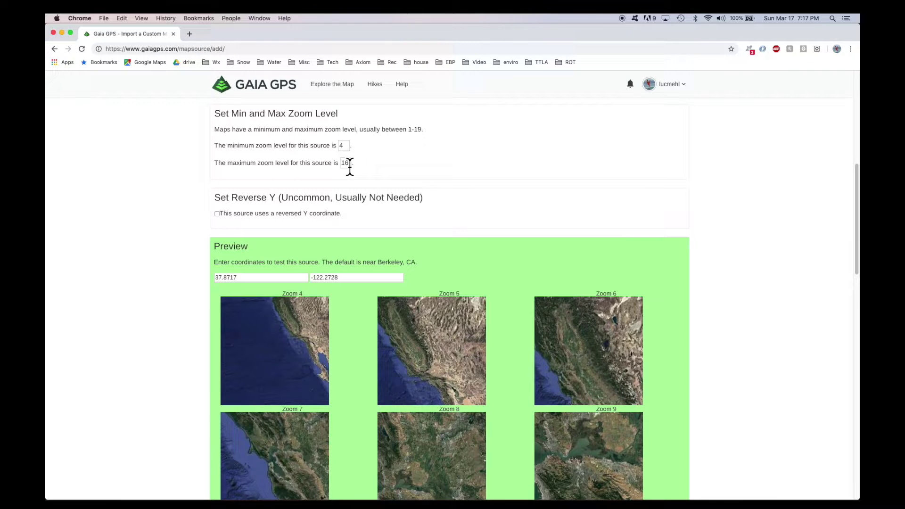
- Raise the maximum zoom from 16 to 19 and check the preview tiles
left_click(352, 165)
key("BackSpace")
type("9")
scroll(312, 172, "down", 12)
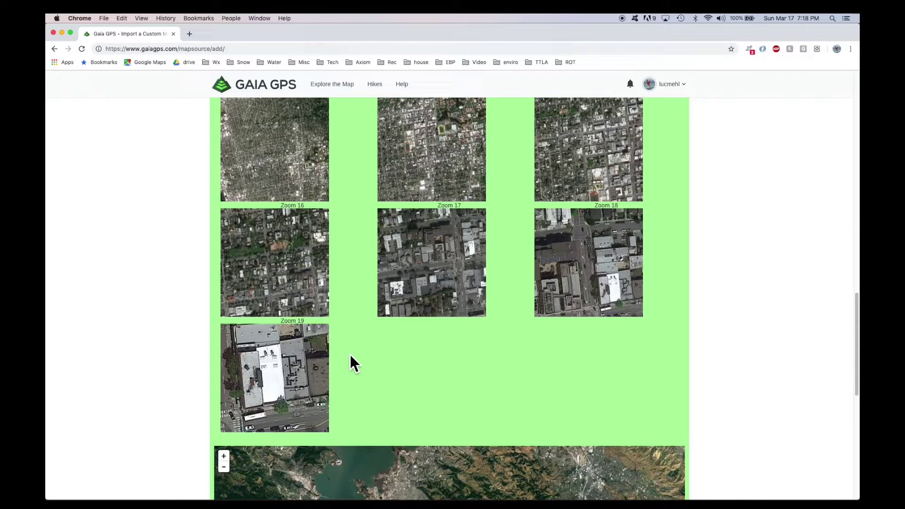
- Lower the custom source's maximum zoom from 19 back to 16
scroll(351, 357, "up", 10)
scroll(350, 354, "up", 5)
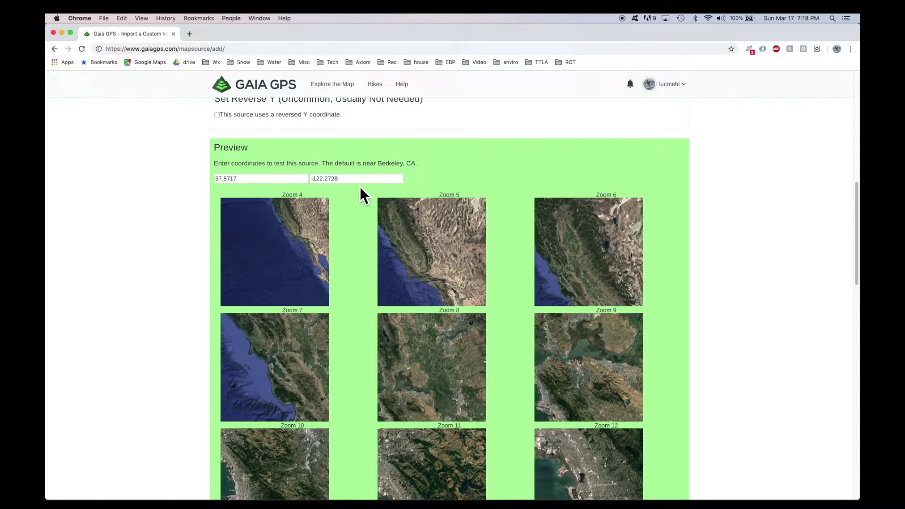
scroll(382, 145, "up", 2)
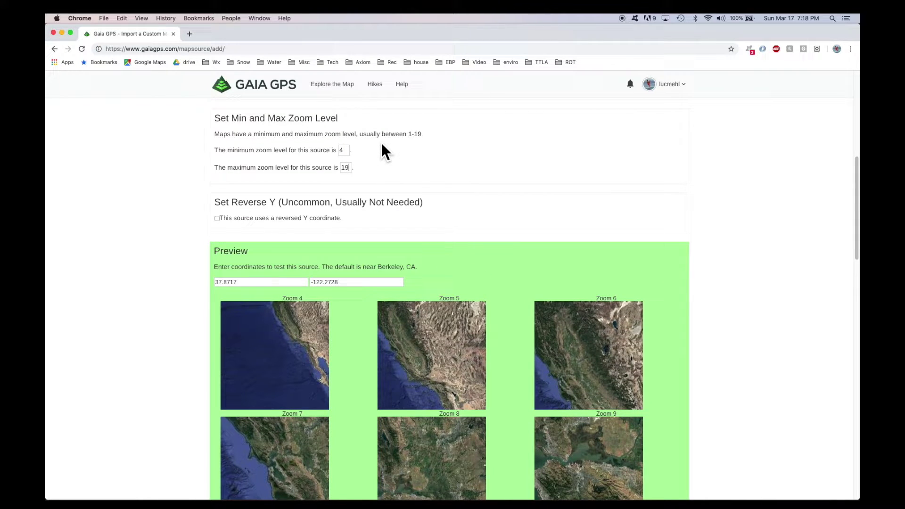
key("BackSpace")
type("6")
- Review the preview tiles for zoom 4–16, then return to the Explore map
scroll(383, 228, "down", 10)
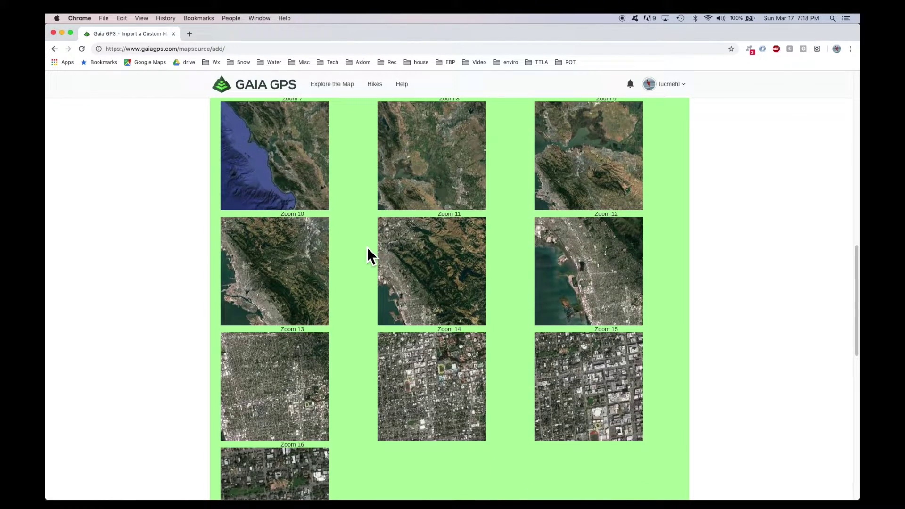
scroll(365, 272, "down", 1)
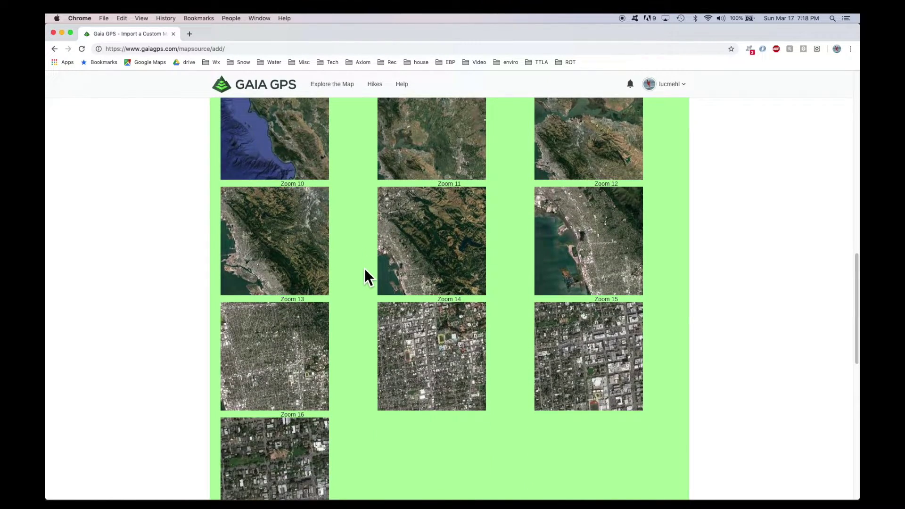
scroll(364, 268, "up", 12)
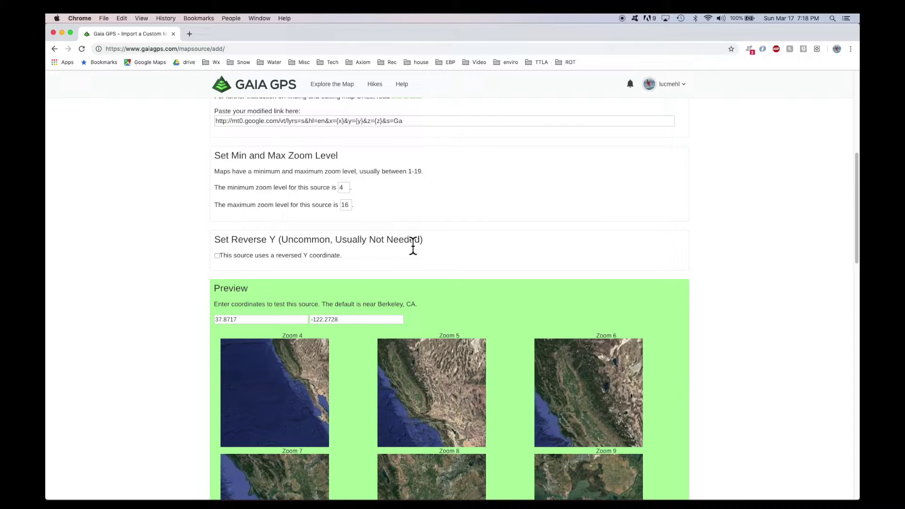
scroll(553, 225, "down", 6)
scroll(553, 225, "down", 18)
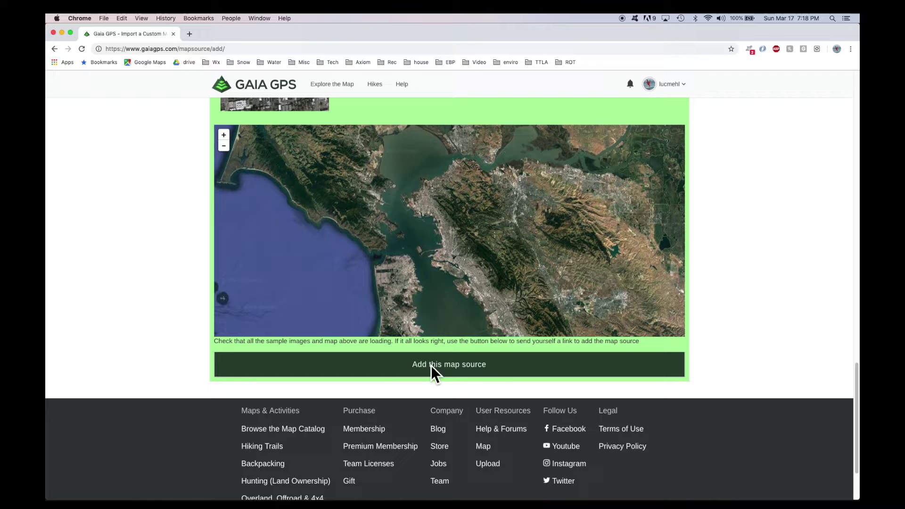
scroll(457, 369, "up", 20)
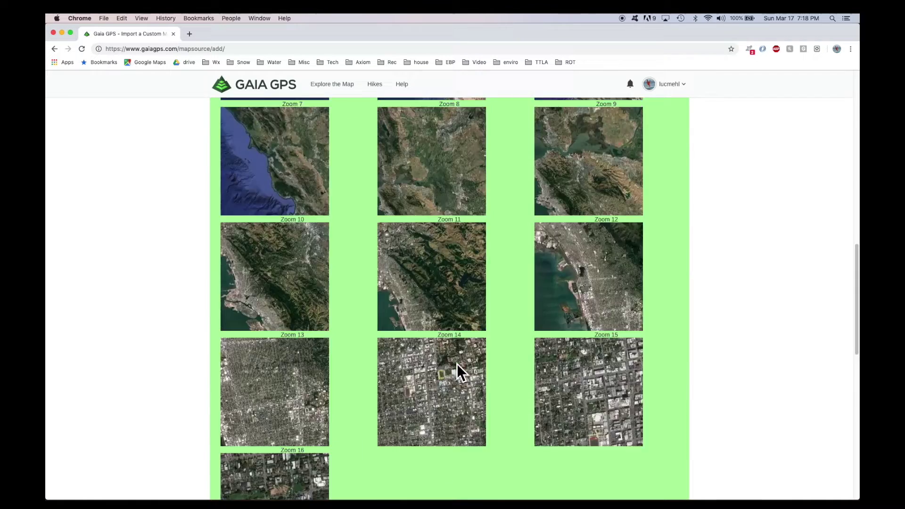
left_click(334, 85)
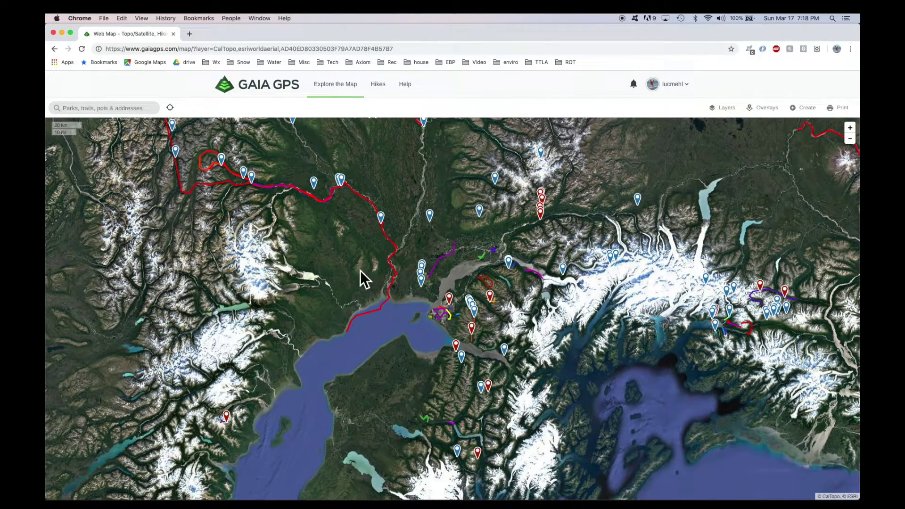
- Verify Google Earth is an active layer, then pan the satellite map east across south-central Alaska
left_click(725, 107)
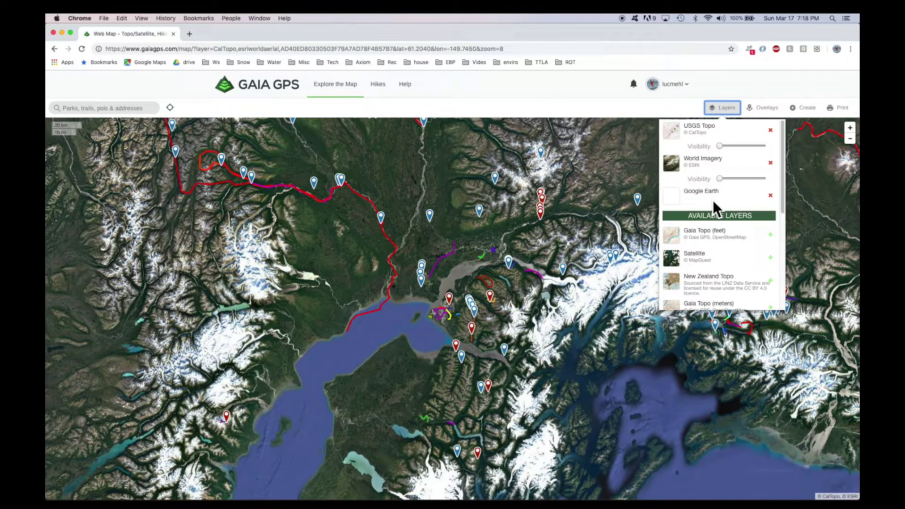
left_click(572, 185)
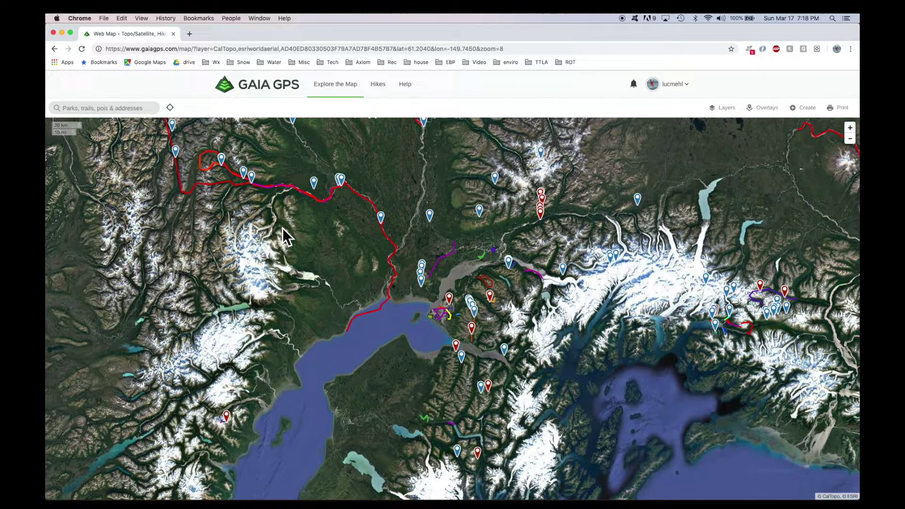
left_click_drag(289, 245, 305, 237)
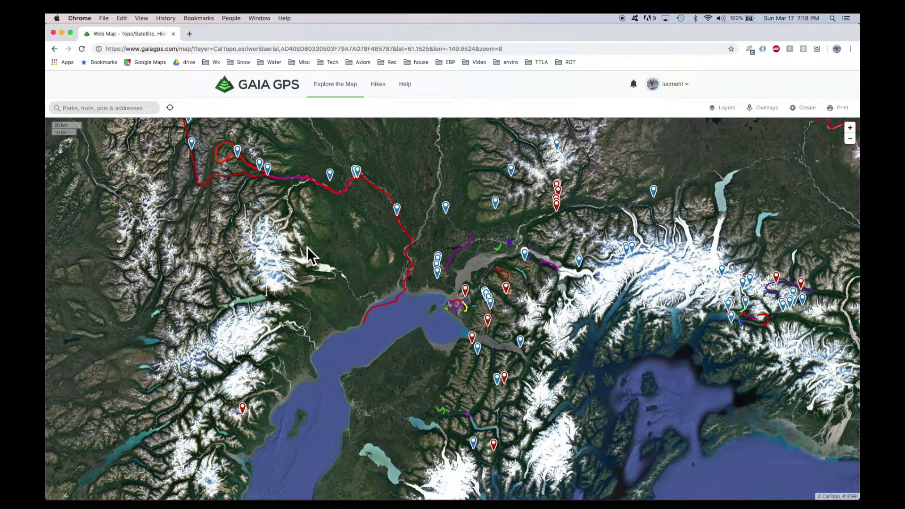
left_click_drag(315, 267, 341, 257)
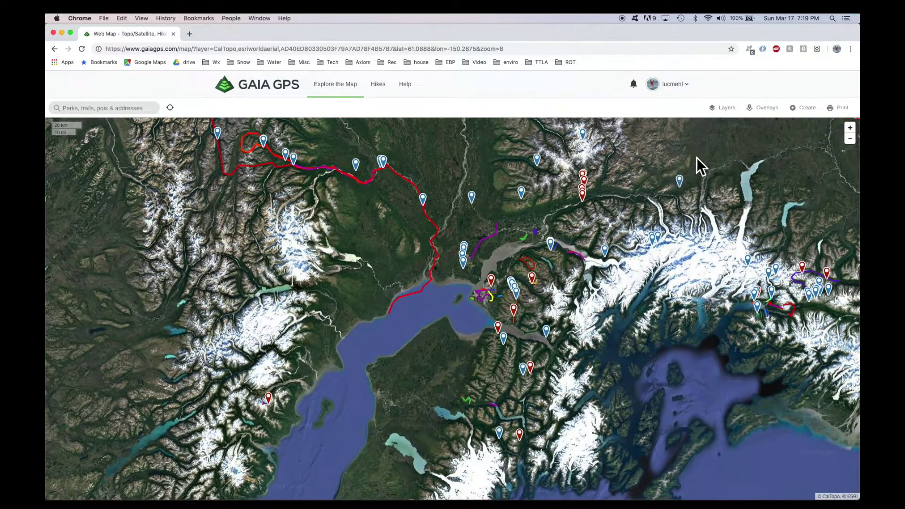
left_click_drag(724, 165, 593, 201)
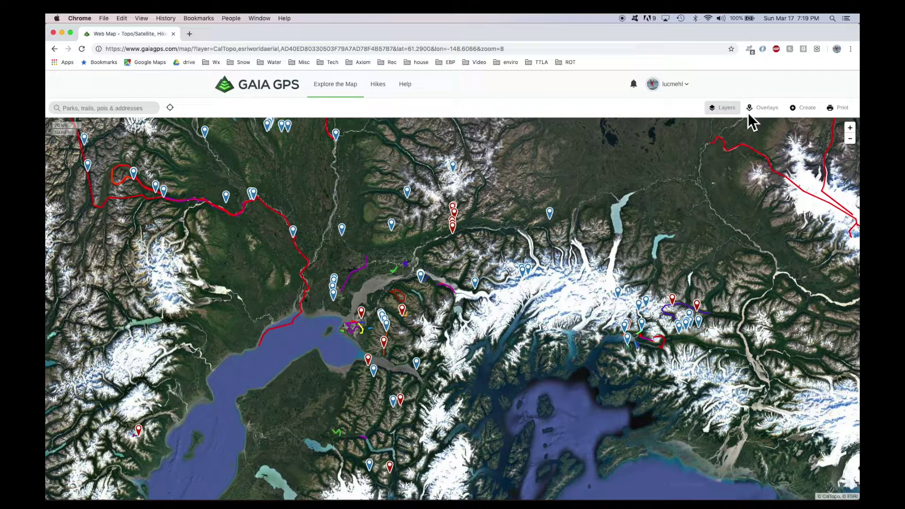
left_click(668, 83)
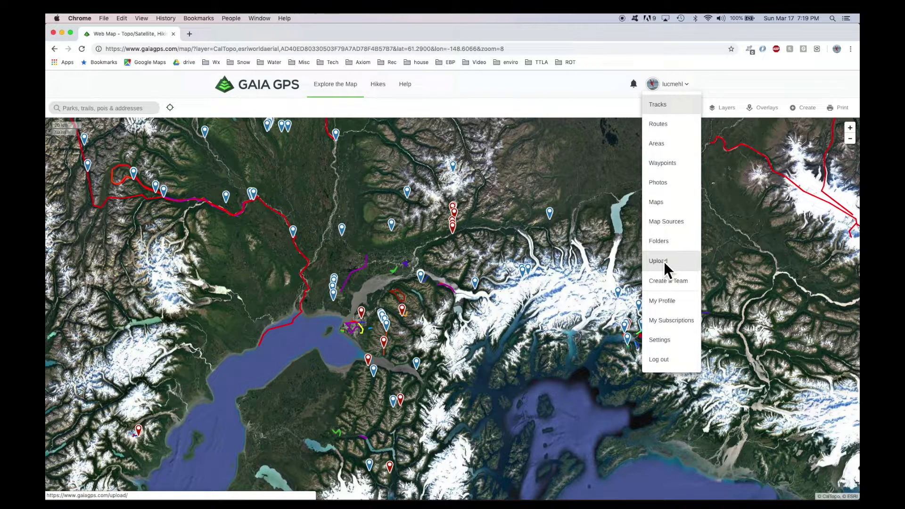
- Upload 2014amwc.kml from the Mapping folder into a new folder named 'deleteme'
left_click(664, 261)
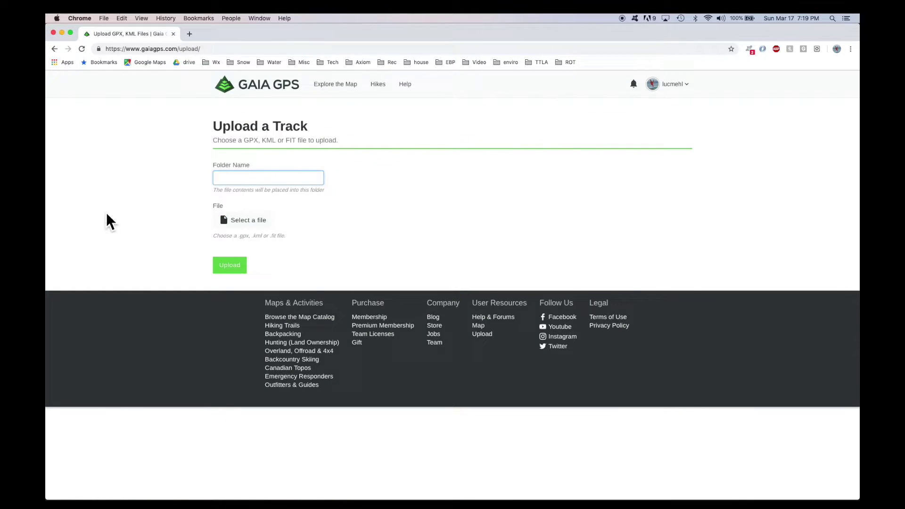
left_click(247, 182)
type("deleteme")
left_click(252, 222)
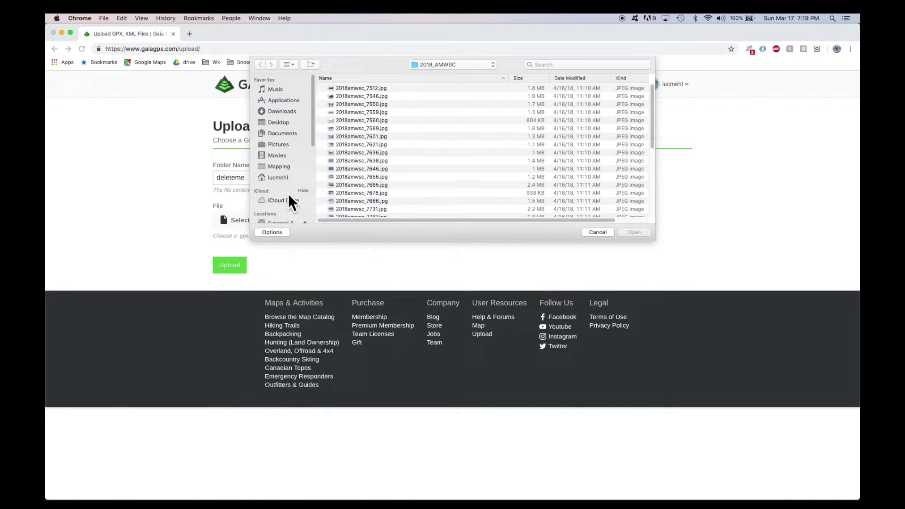
left_click(289, 167)
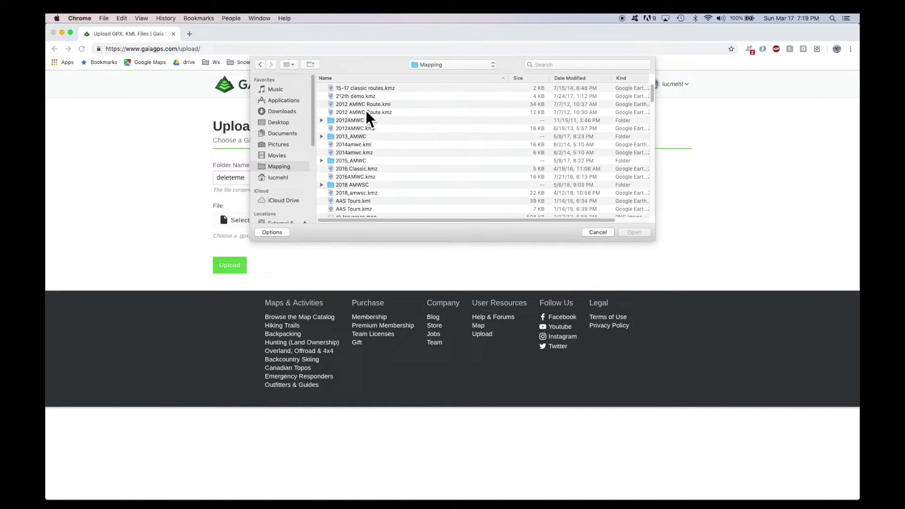
scroll(375, 146, "down", 2)
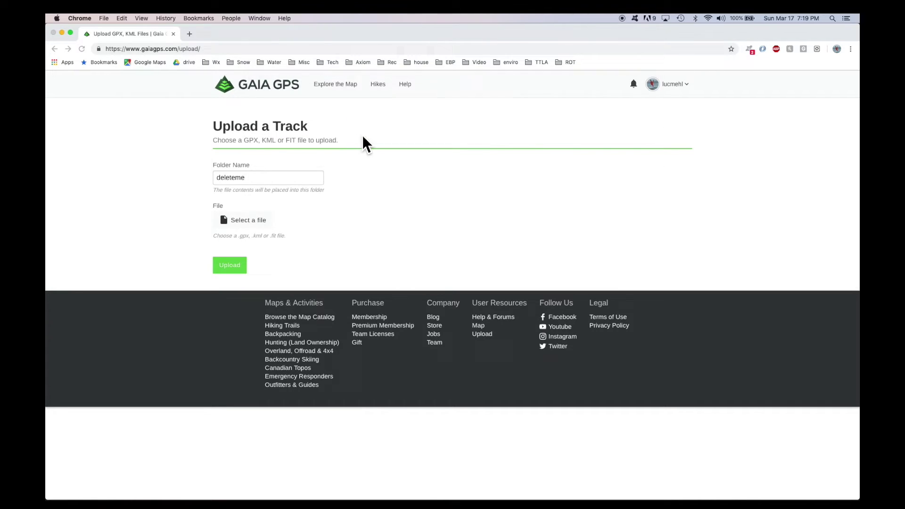
left_click(238, 269)
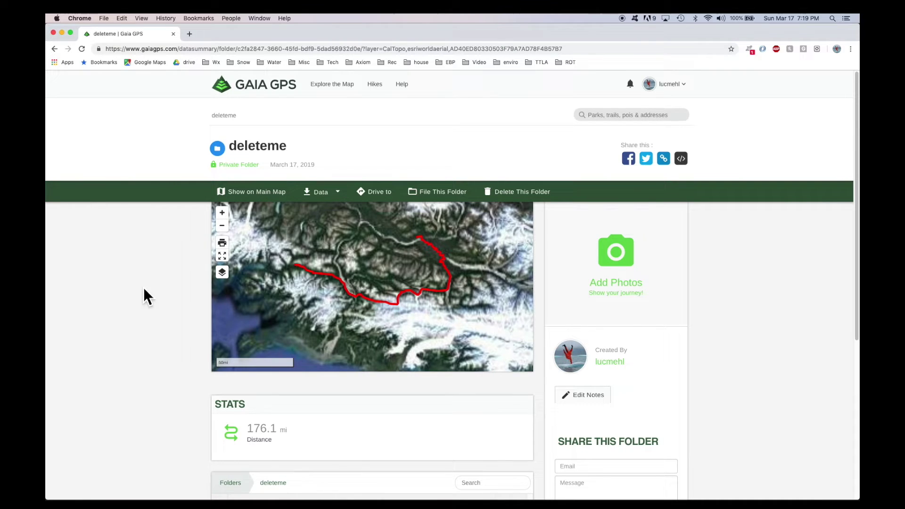
- Scroll through the deleteme folder's 176.1 mi route and items, then show it on the main map
scroll(162, 270, "down", 2)
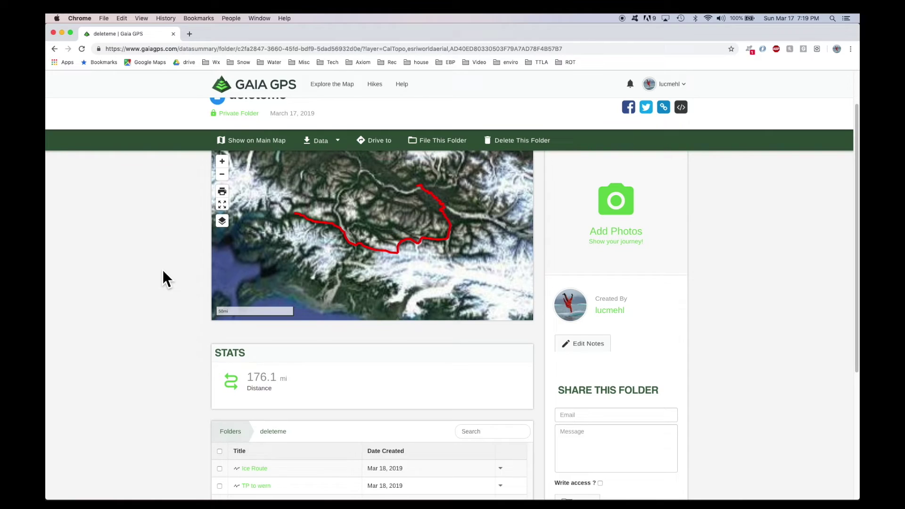
scroll(164, 272, "down", 5)
scroll(163, 271, "down", 3)
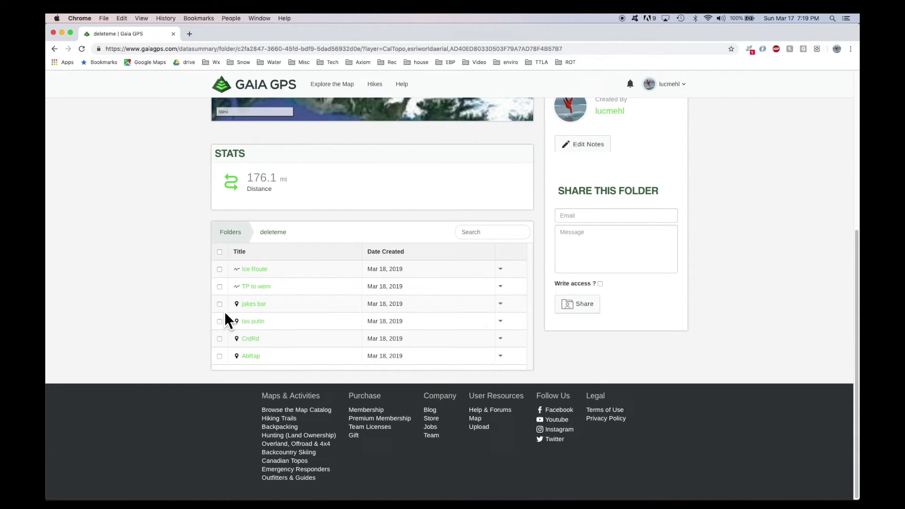
scroll(221, 312, "up", 7)
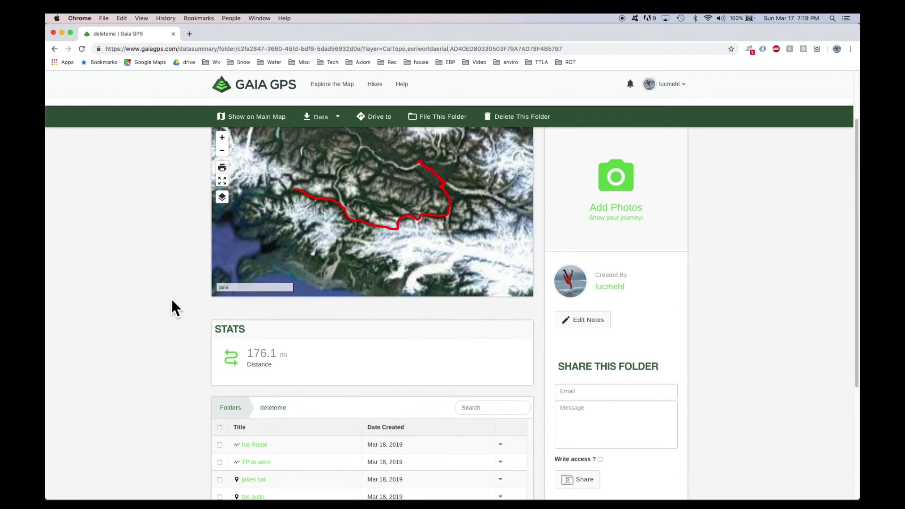
scroll(175, 294, "up", 1)
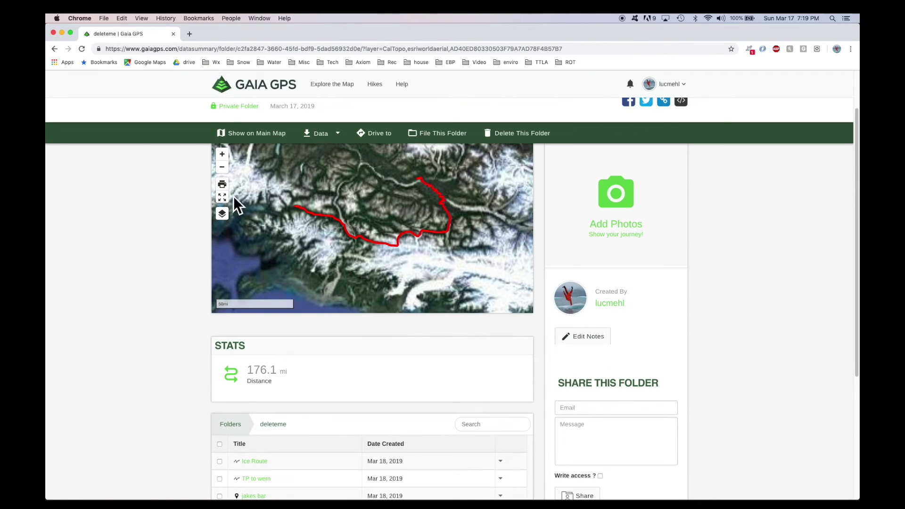
left_click(258, 134)
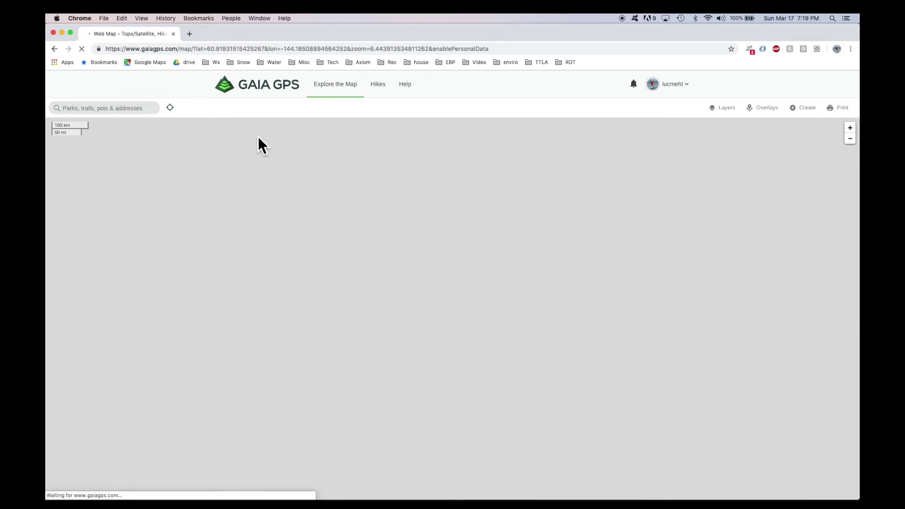